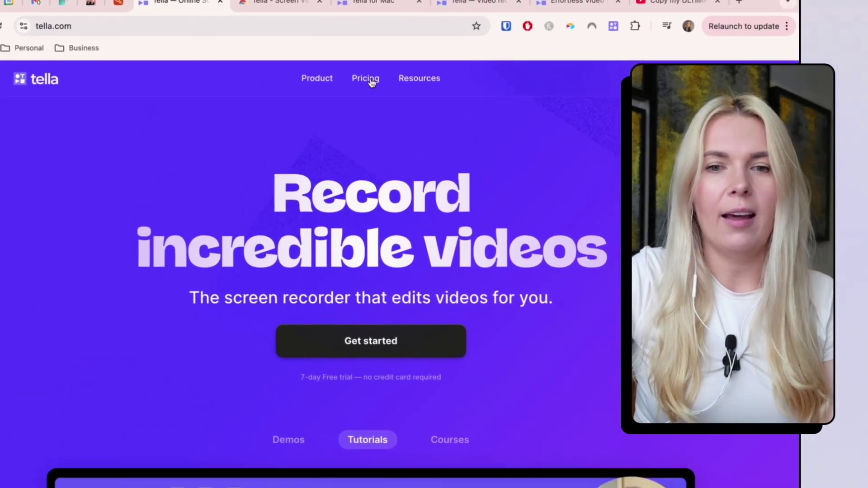
Open the Pricing page, toggle Pro between $19 monthly and $12 yearly, and browse the plans.
left_click(318, 135)
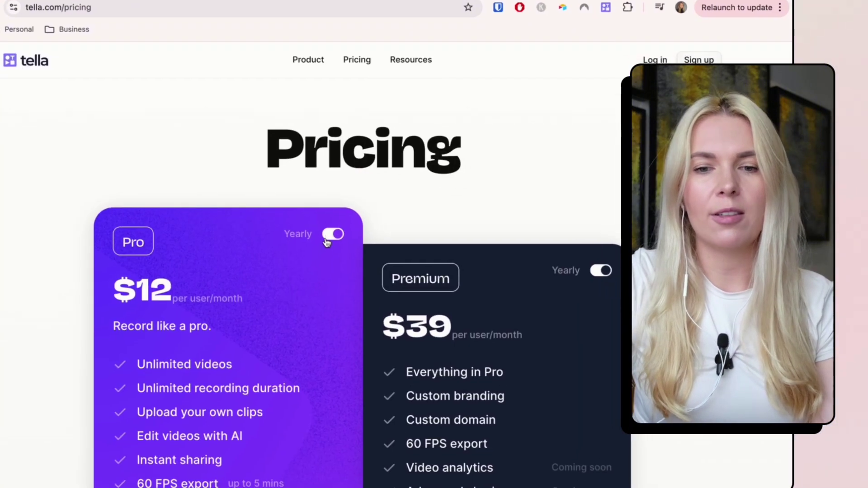
left_click(338, 256)
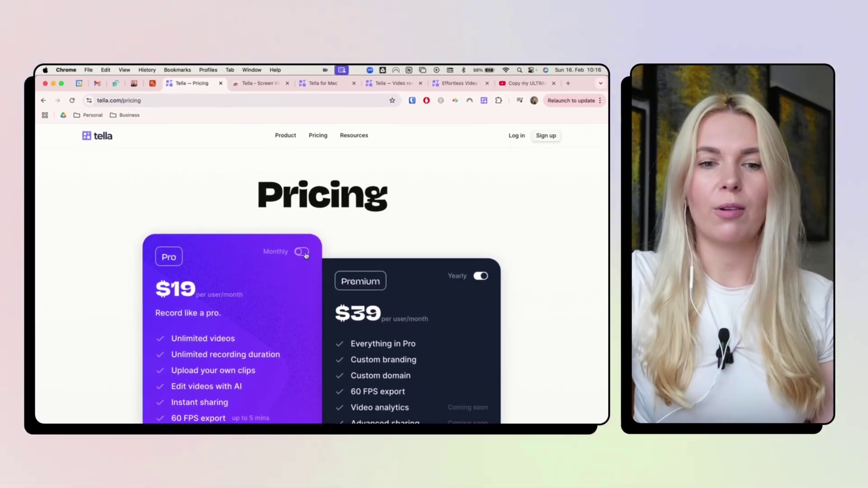
left_click(302, 252)
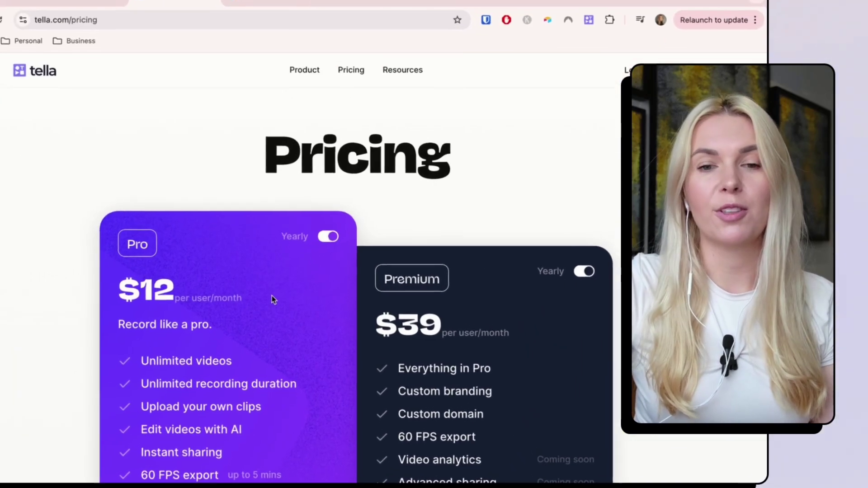
scroll(262, 295, "down", 3)
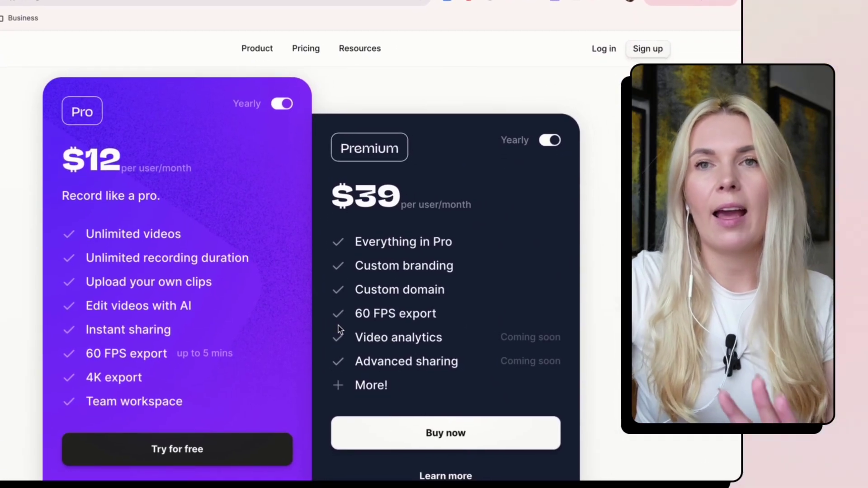
scroll(335, 317, "up", 3)
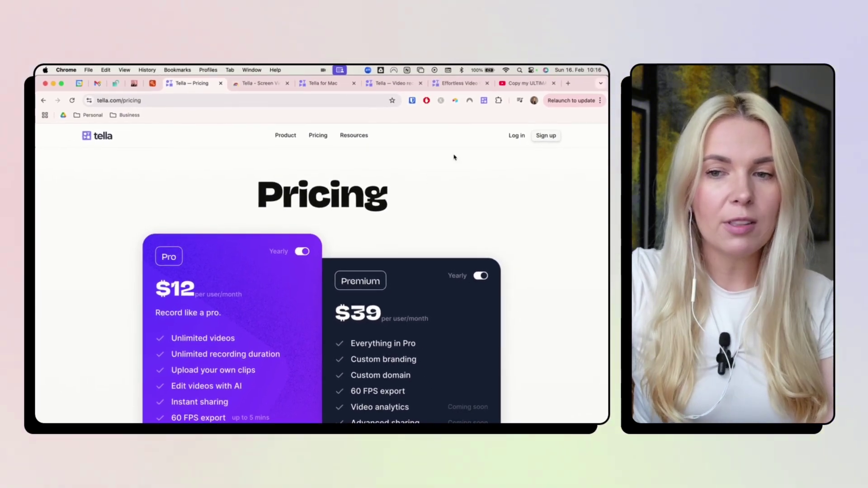
left_click(257, 83)
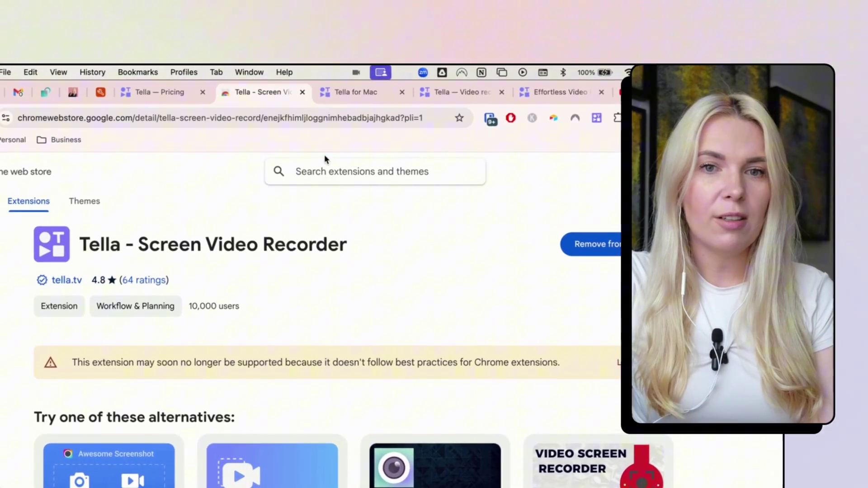
left_click(356, 93)
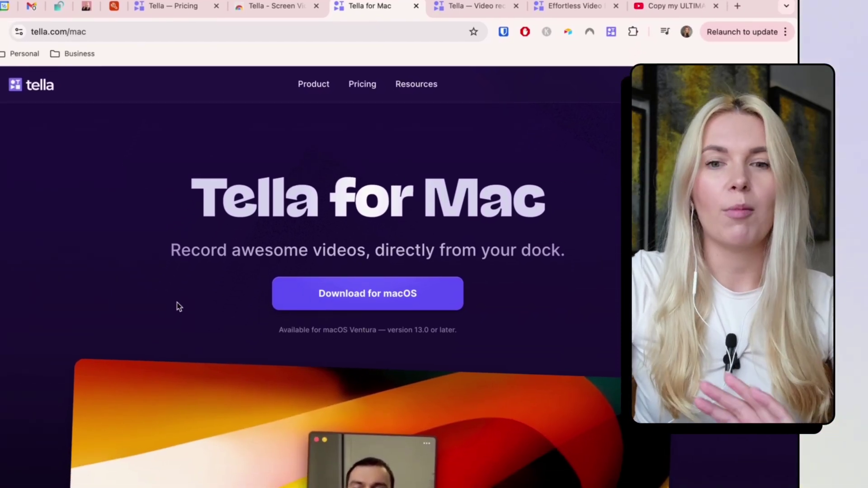
left_click(177, 5)
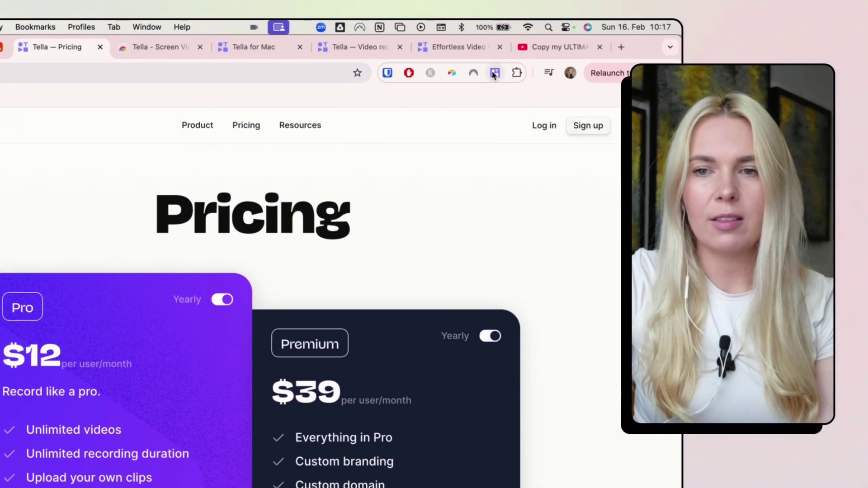
left_click(494, 73)
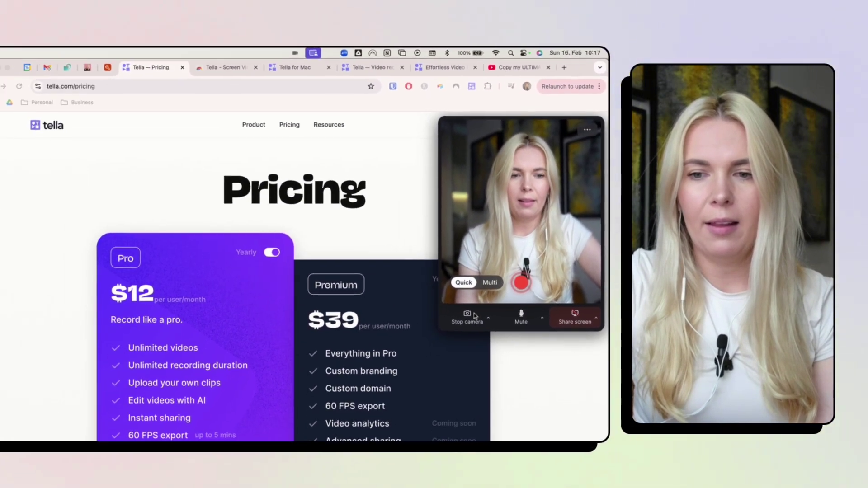
left_click(596, 318)
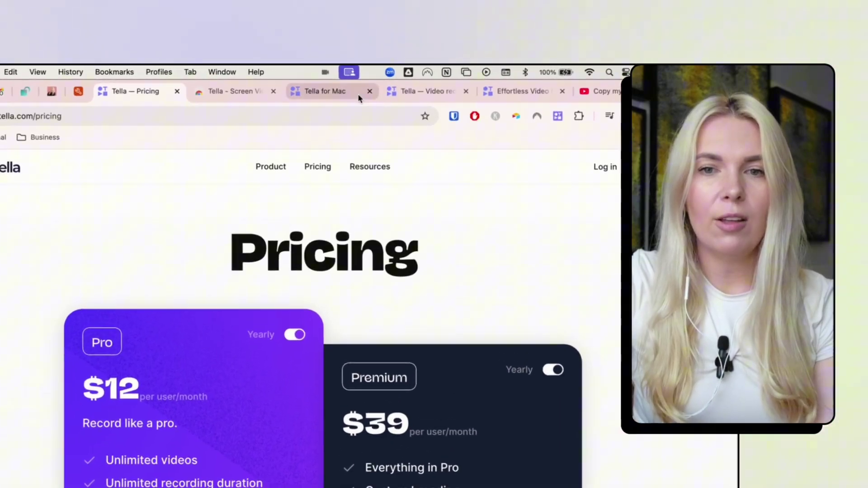
Go to My videos and open the 8:04 'Effortless Video Editing' recording in the editor.
left_click(391, 83)
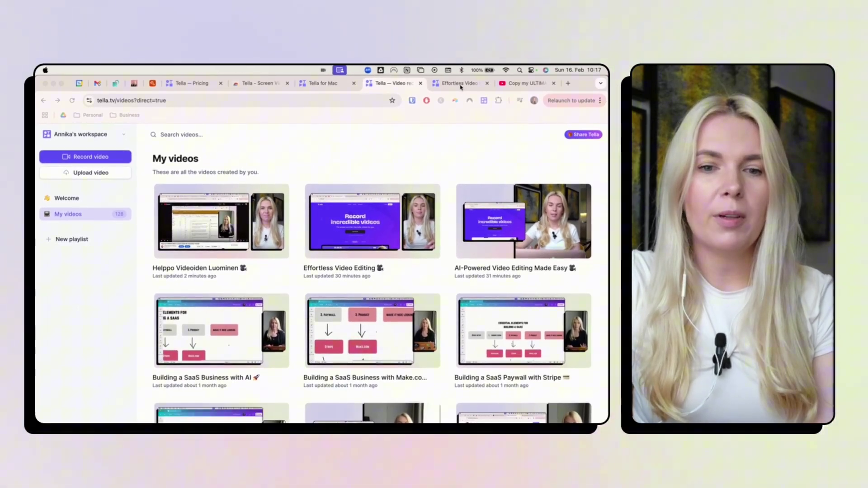
left_click(461, 87)
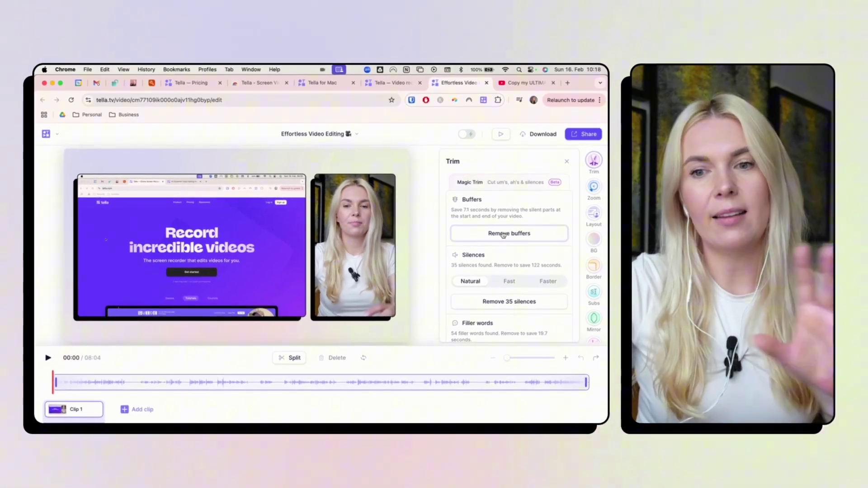
Remove the start and end buffers and trim about four seconds off the video's end.
left_click(503, 236)
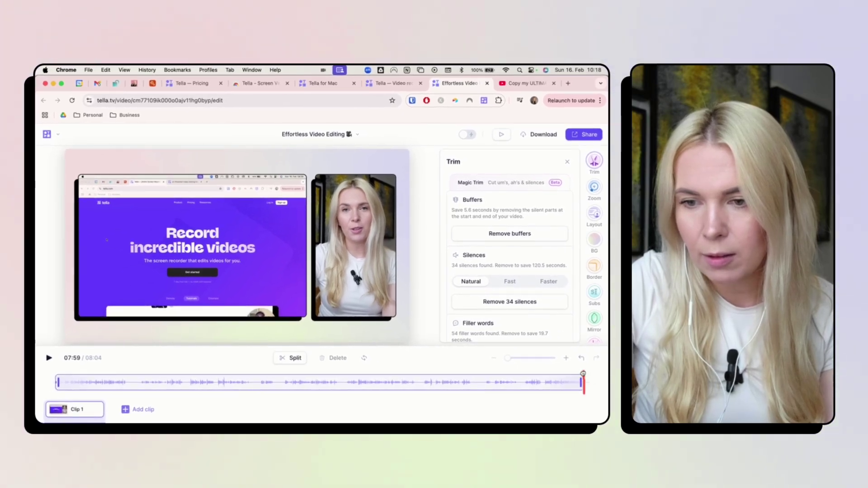
left_click_drag(583, 373, 579, 373)
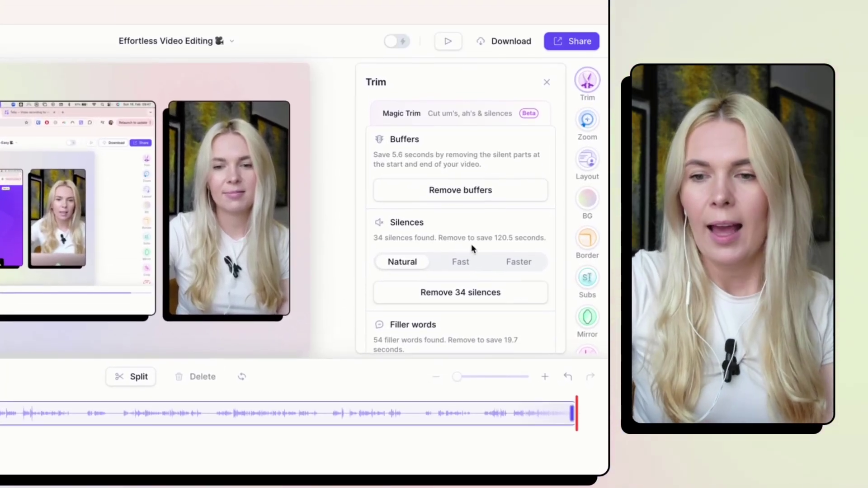
Set silence removal to Faster pacing and cut all 91 detected silences.
scroll(471, 194, "down", 2)
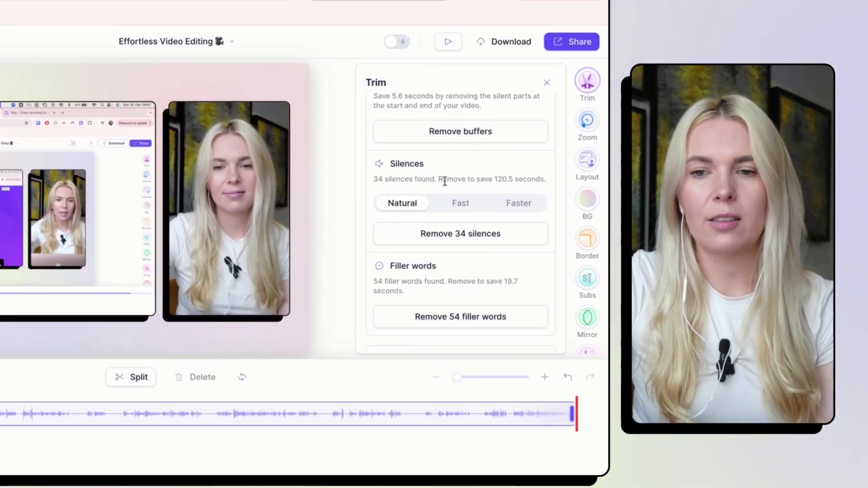
left_click(518, 204)
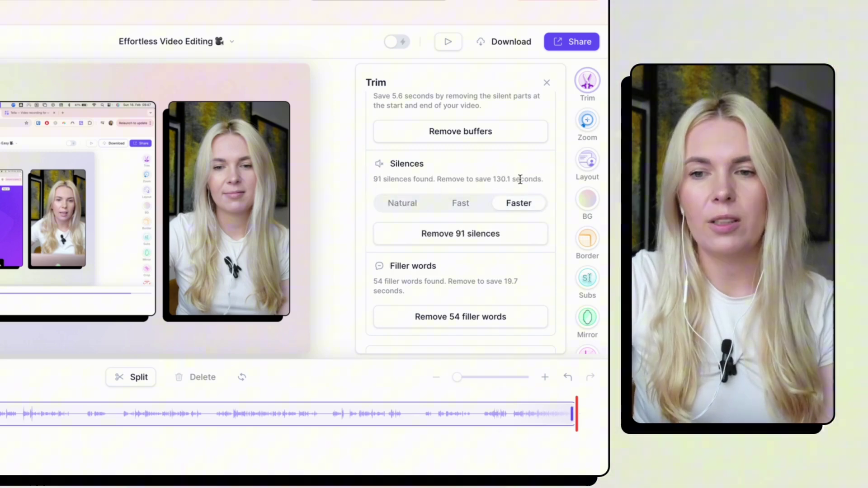
left_click(485, 233)
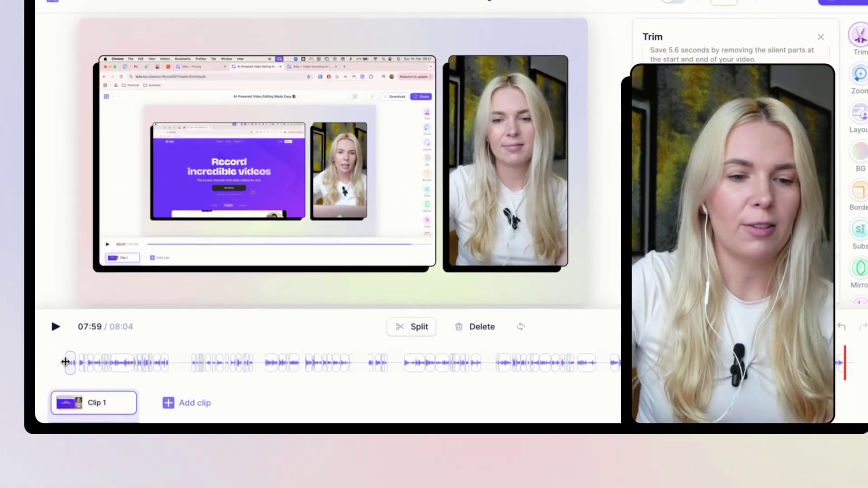
Move the playhead to 00:16 near the start and remove all 54 filler words.
left_click(56, 381)
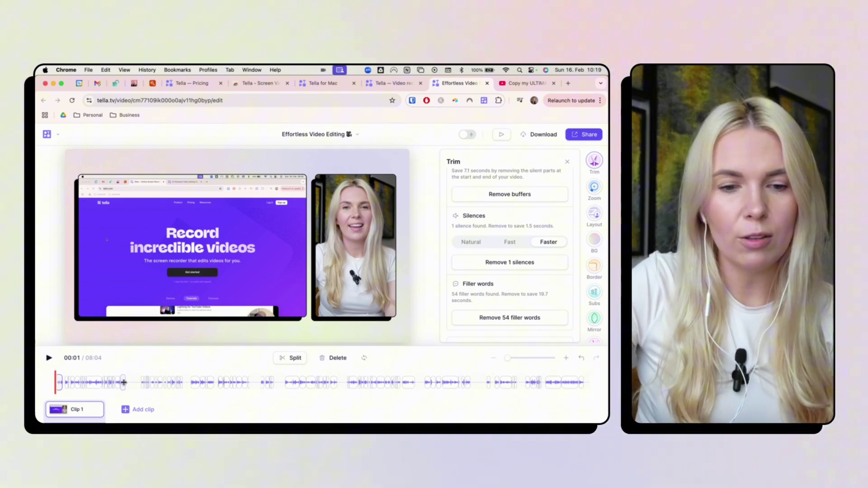
left_click_drag(124, 382, 134, 384)
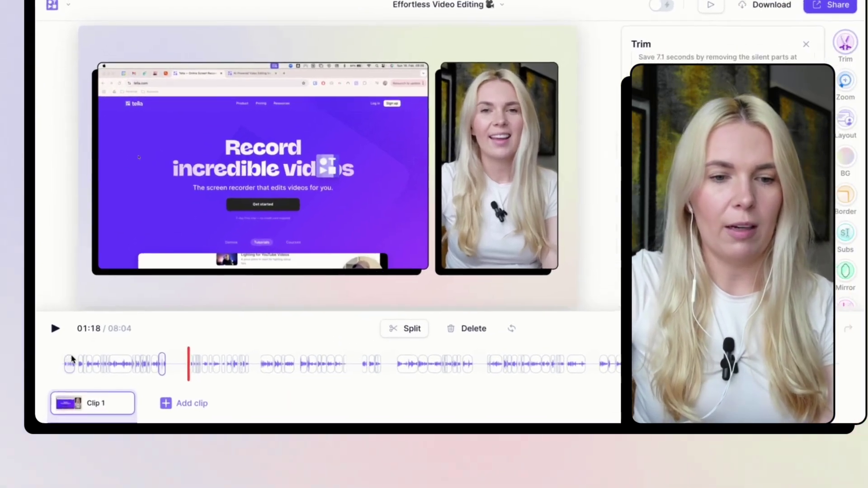
left_click(58, 382)
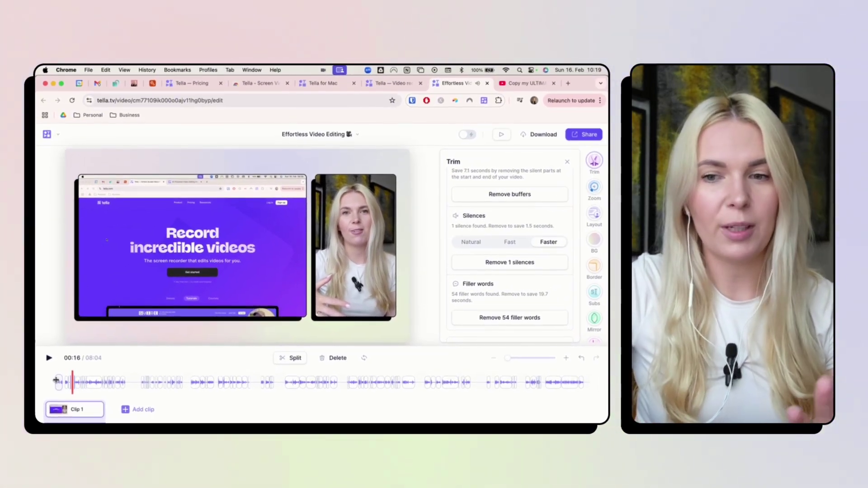
scroll(473, 270, "down", 1)
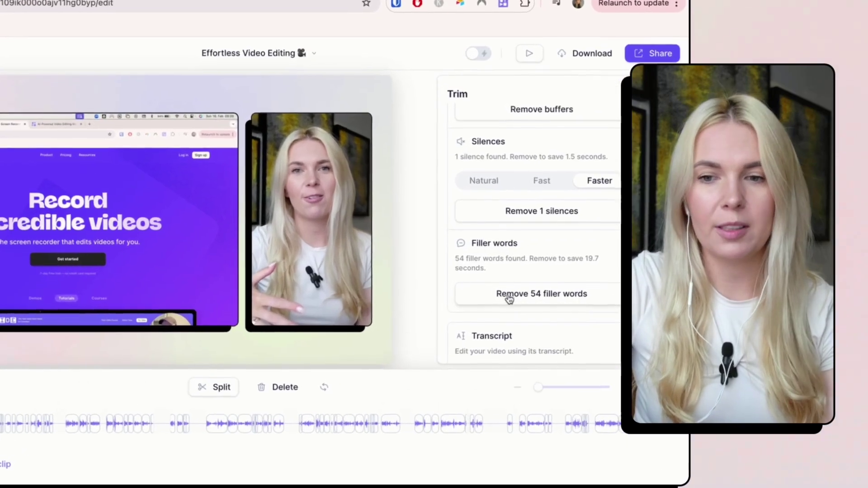
left_click(481, 296)
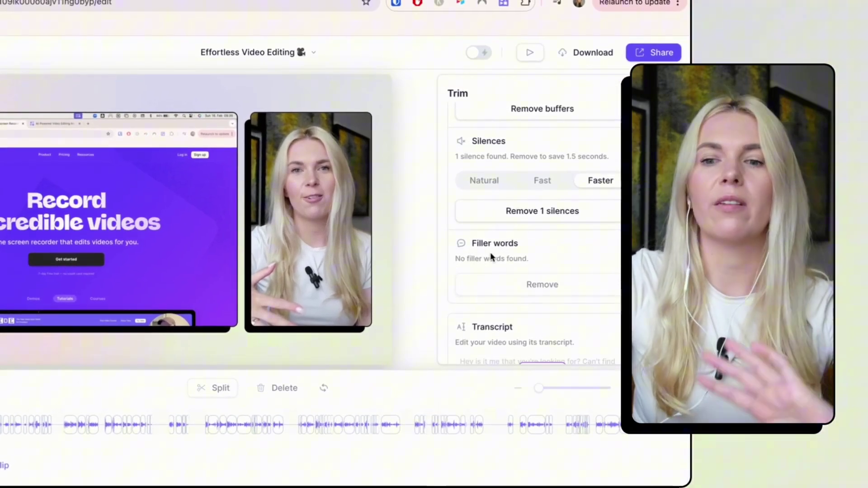
scroll(491, 255, "down", 2)
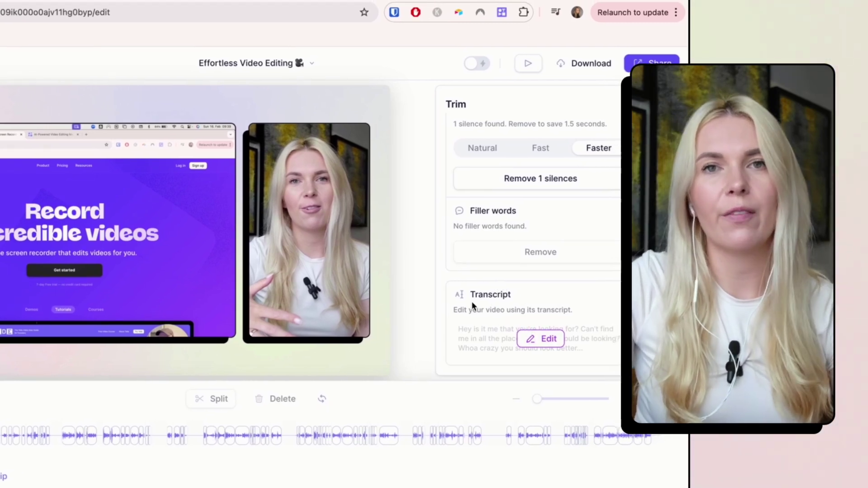
In the Transcript, delete the words 'to record the,' from the video.
left_click(540, 339)
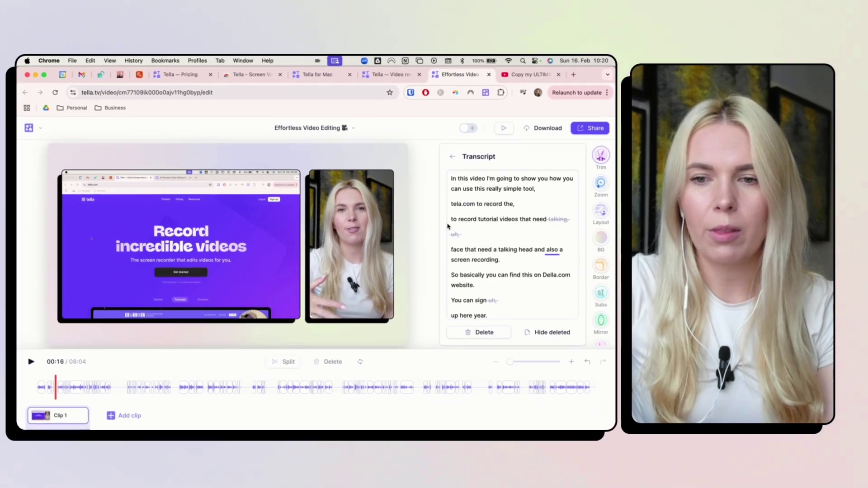
left_click(499, 206)
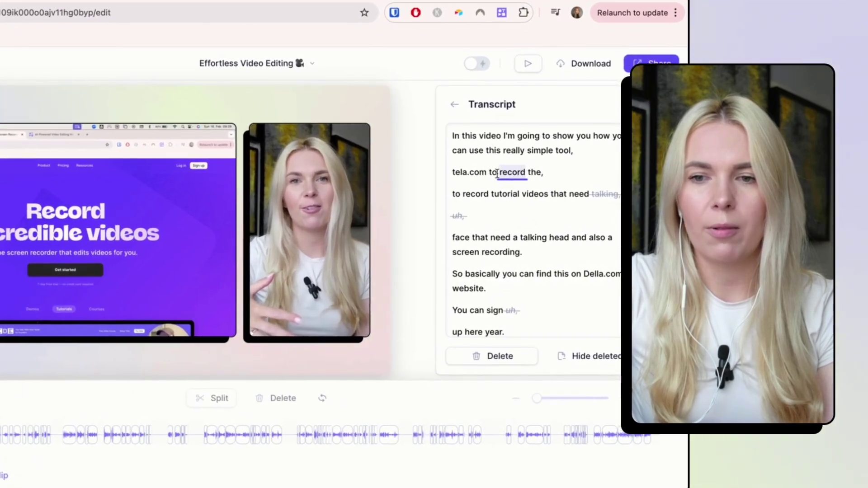
left_click_drag(497, 173, 542, 173)
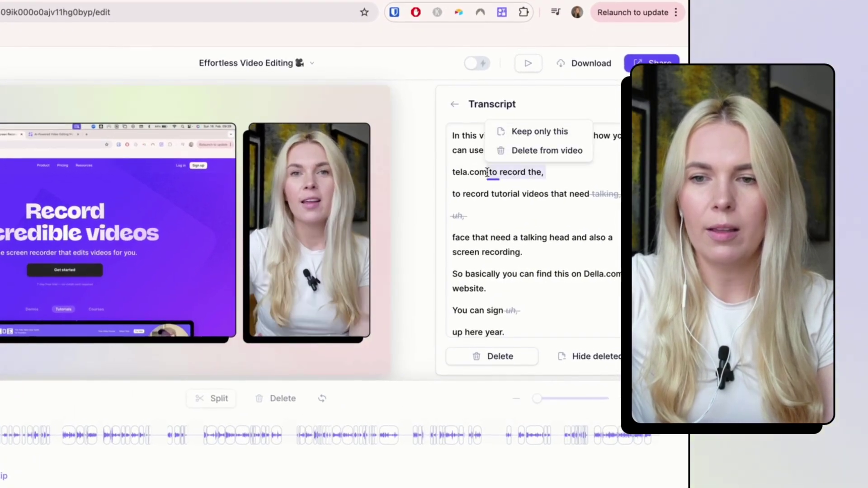
left_click(541, 148)
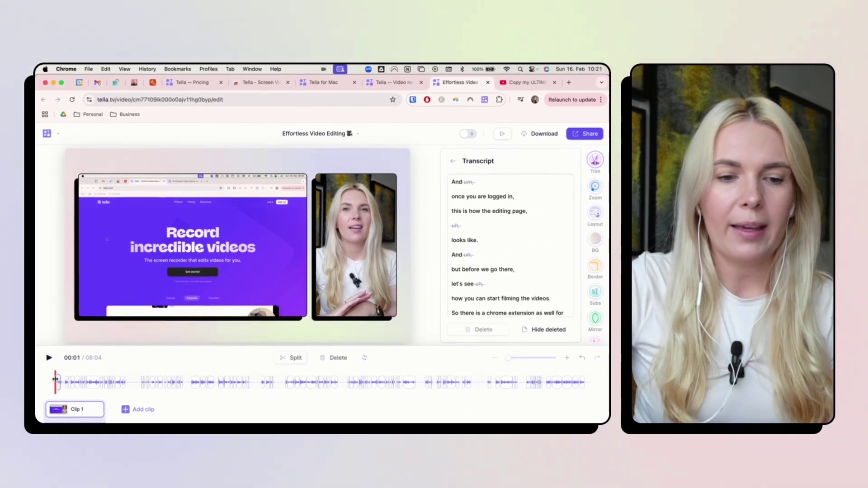
left_click(61, 364)
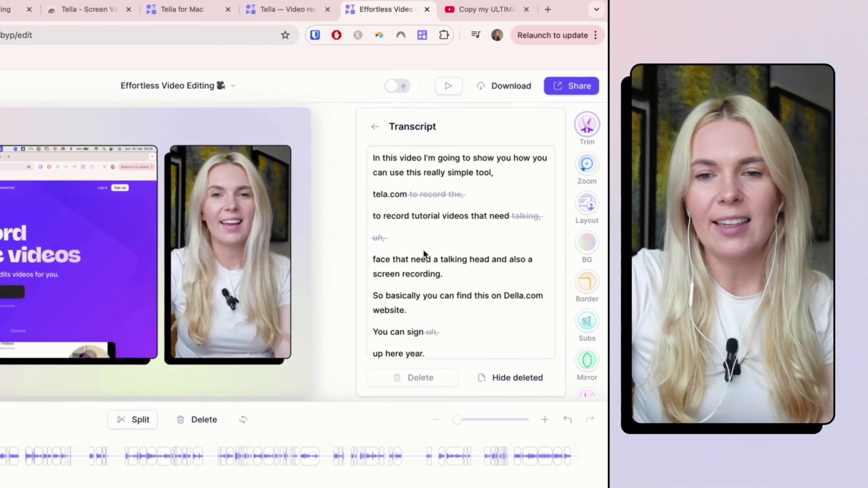
Try several Wide and Portrait screen-and-camera arrangements in the Layout options.
left_click(595, 211)
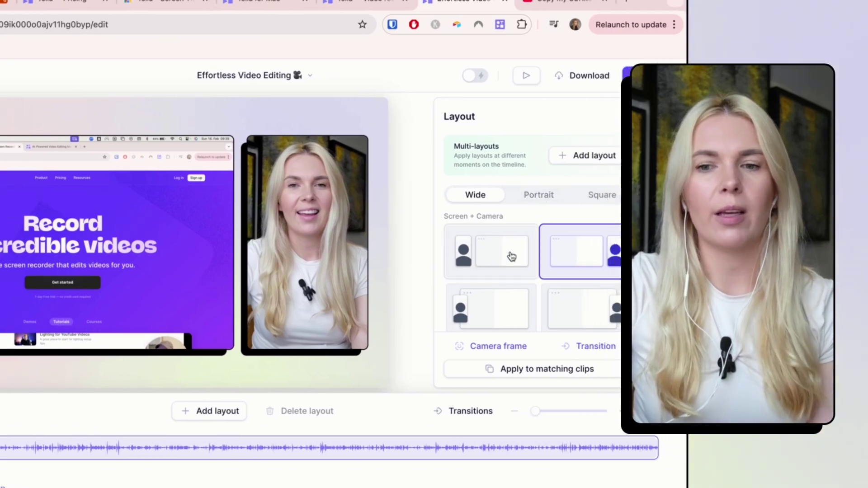
left_click(506, 262)
left_click(513, 317)
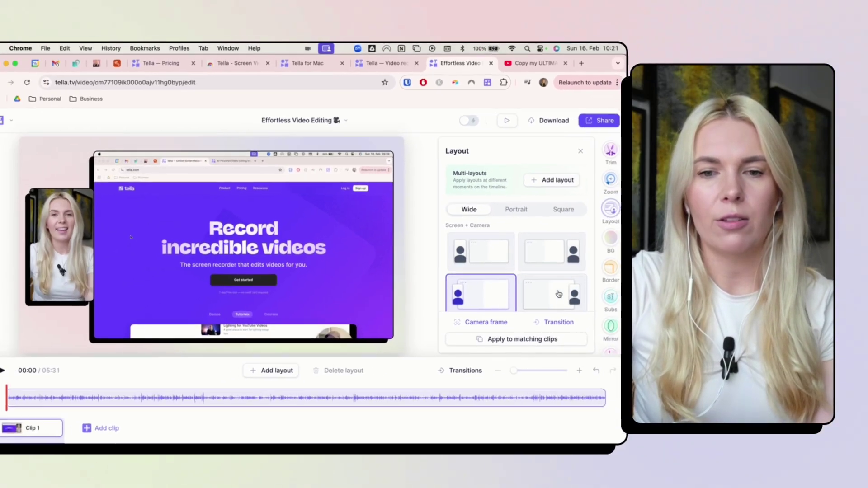
left_click(583, 308)
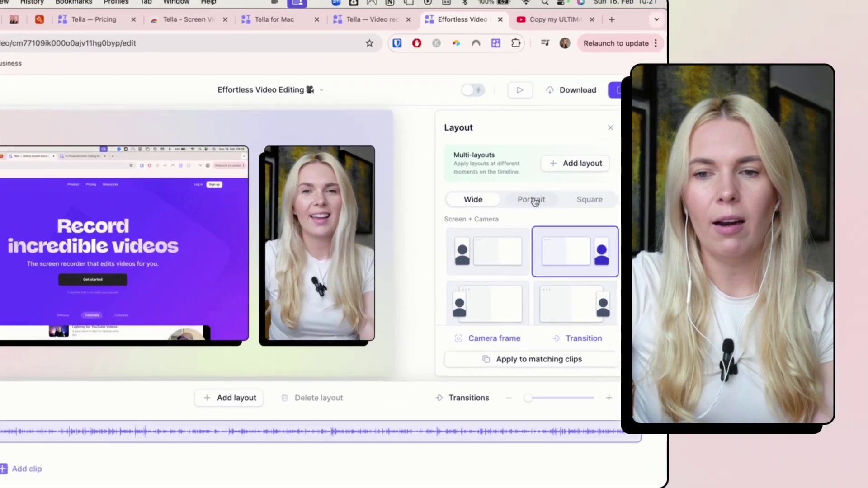
left_click(512, 215)
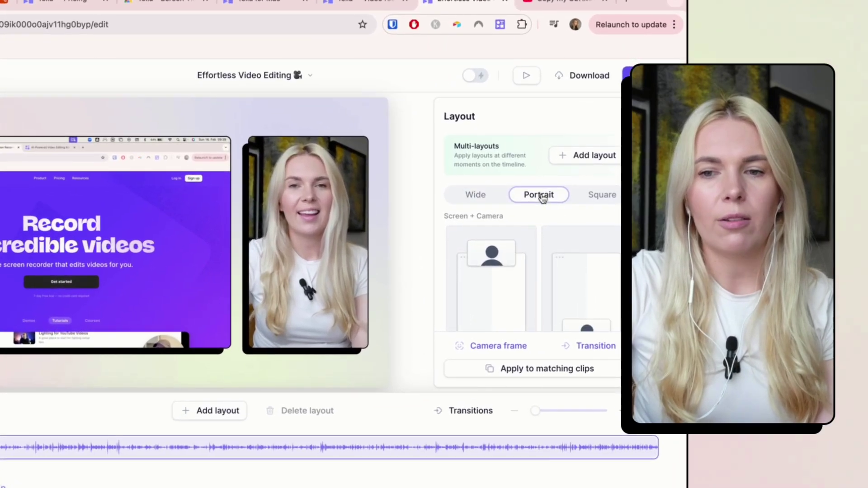
left_click(489, 268)
left_click(570, 291)
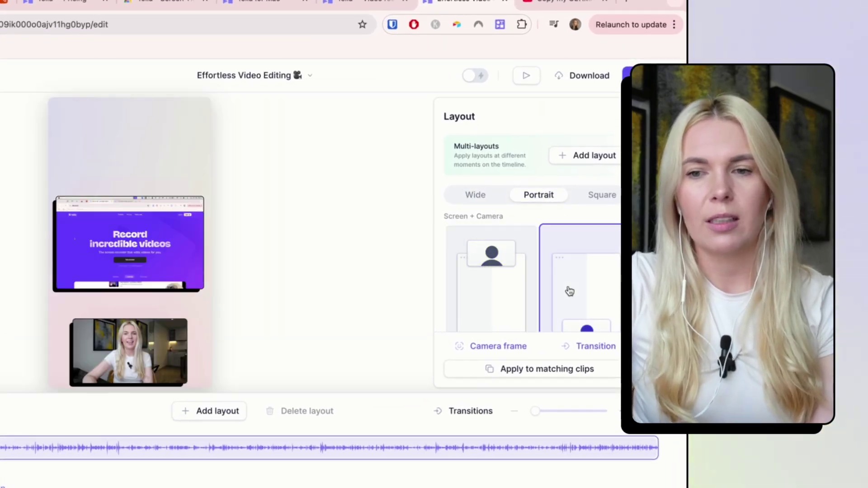
left_click(510, 294)
Return to Wide layouts and pick the large camera with small screen inset.
left_click(477, 196)
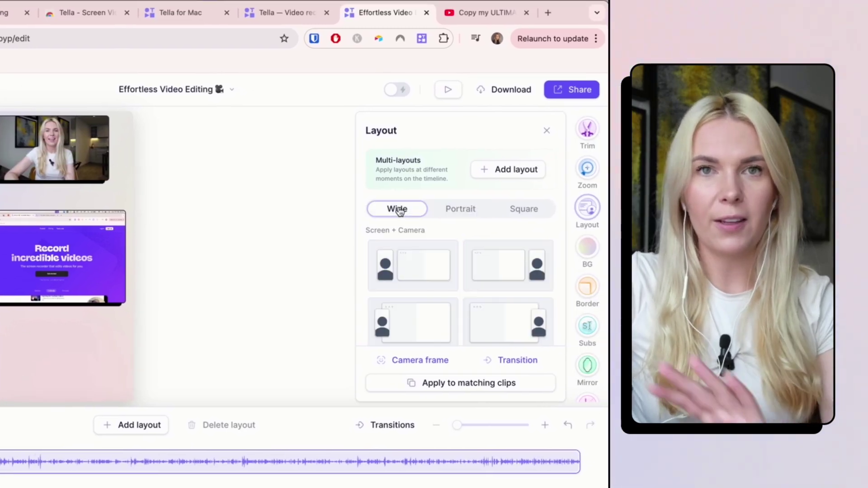
left_click(521, 262)
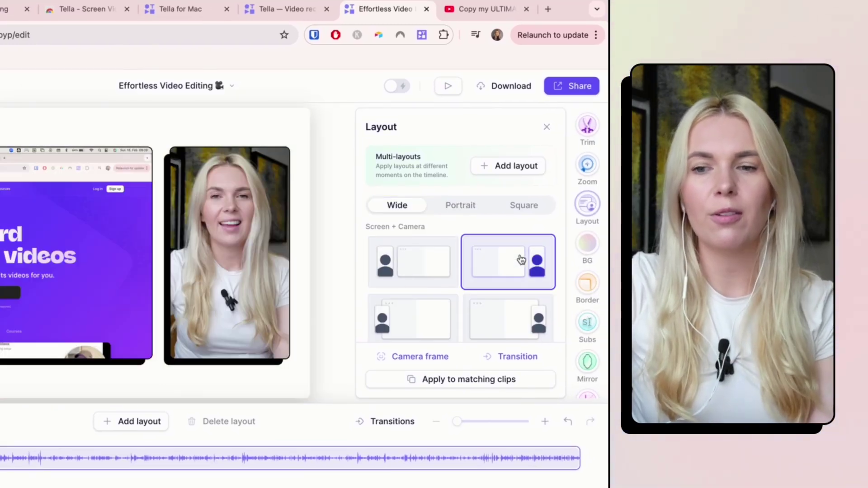
scroll(462, 272, "down", 5)
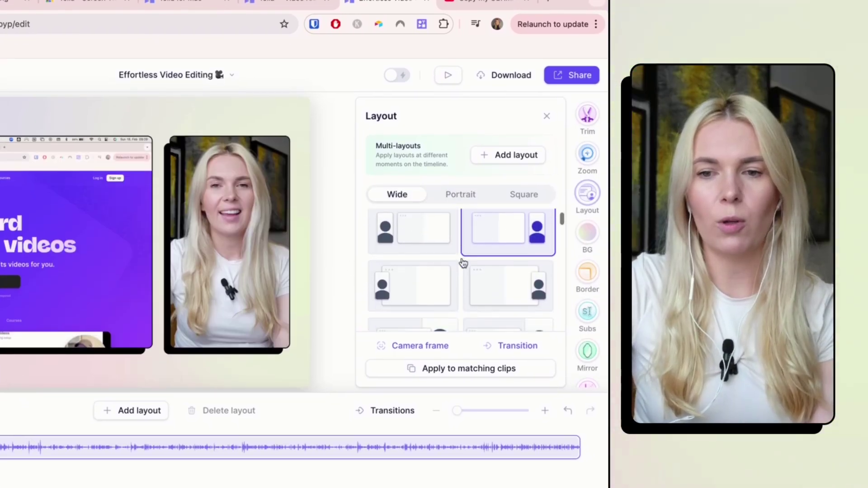
scroll(464, 262, "down", 3)
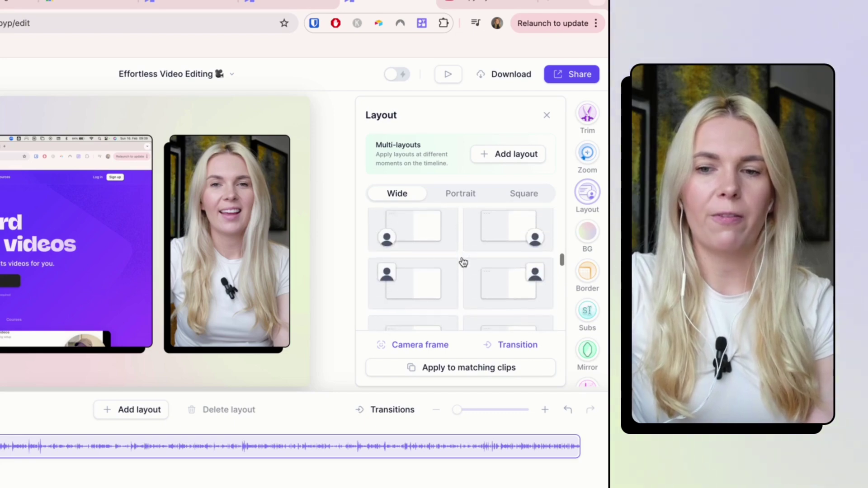
scroll(422, 284, "up", 5)
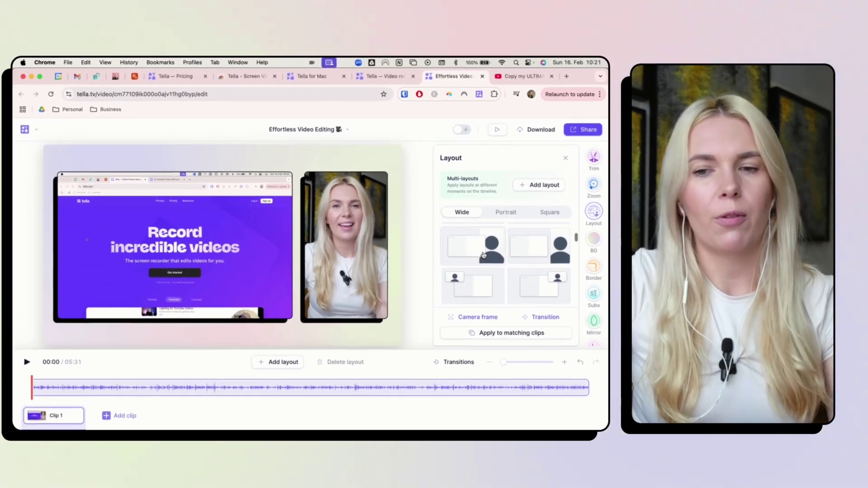
left_click(489, 254)
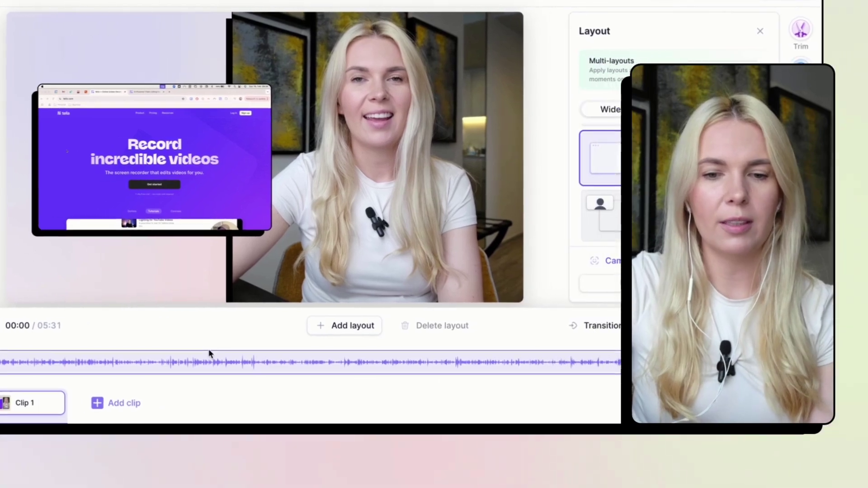
At 00:05 add a screen-left, camera-right layout and preview it with playback.
left_click(2, 363)
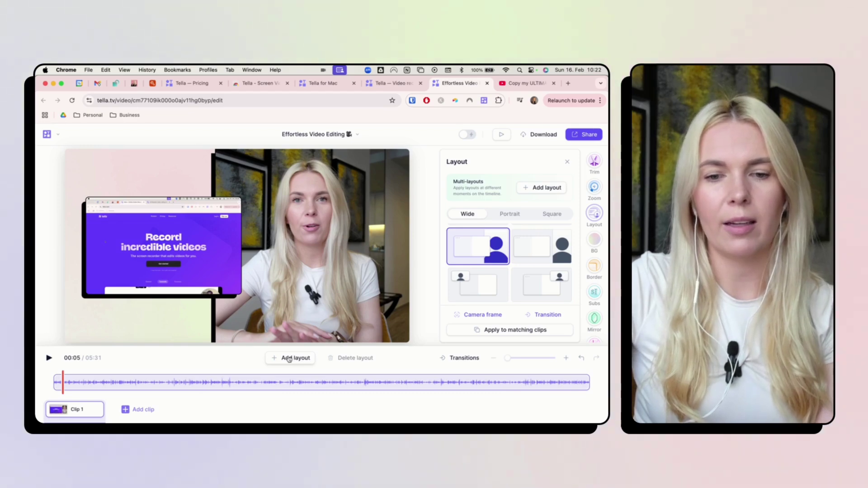
left_click(289, 359)
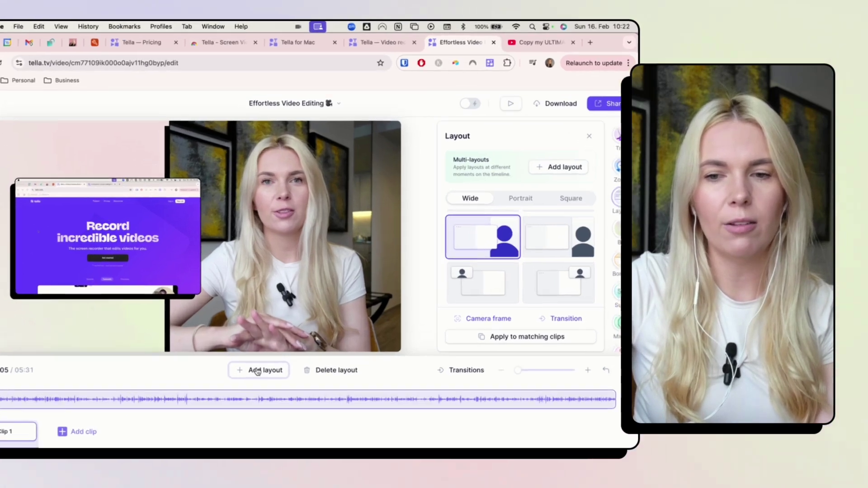
scroll(497, 290, "down", 3)
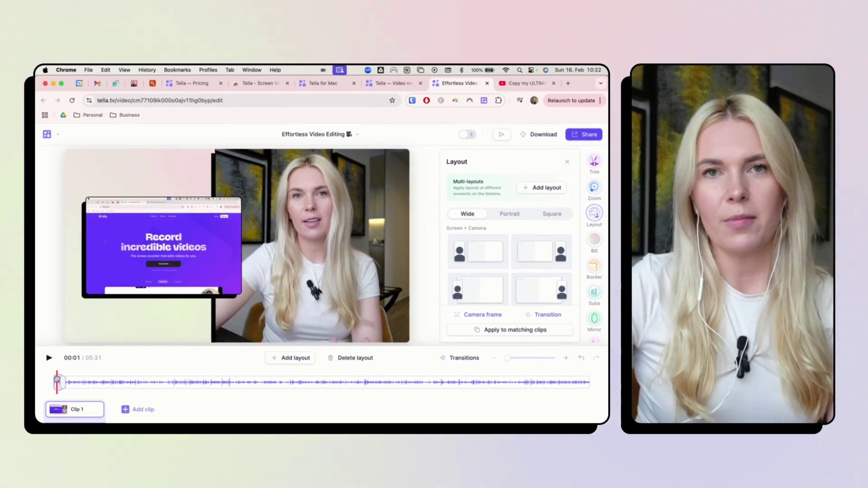
key("space")
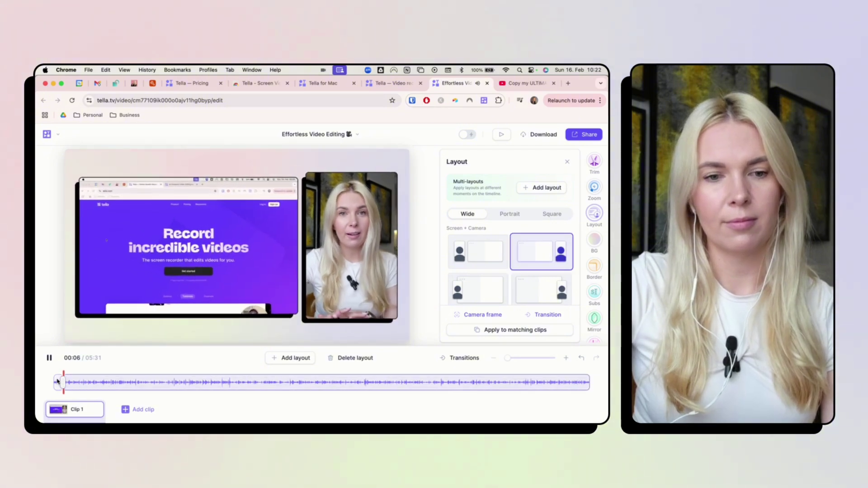
key("space")
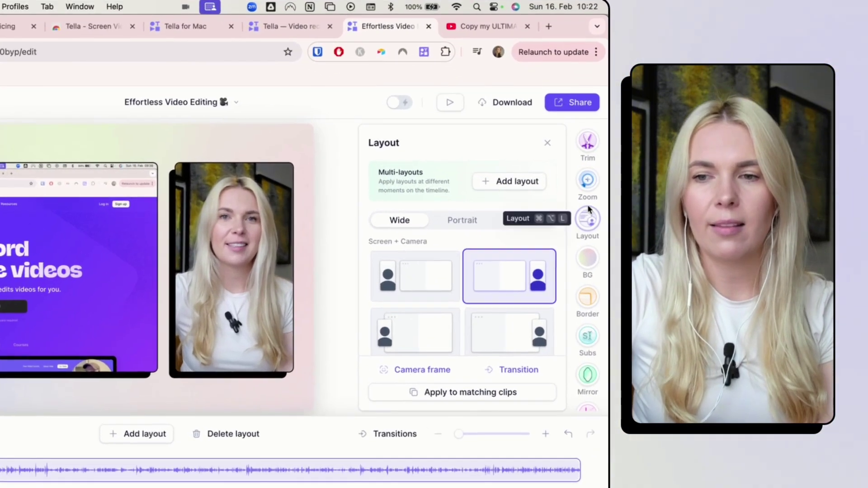
Run Generate zooms in the Auto-Zoom panel to add zooms throughout the timeline.
left_click(588, 181)
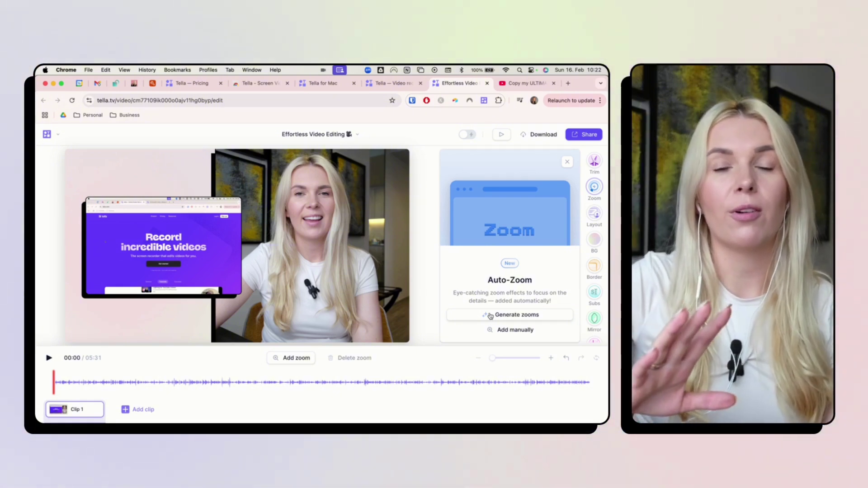
left_click(490, 315)
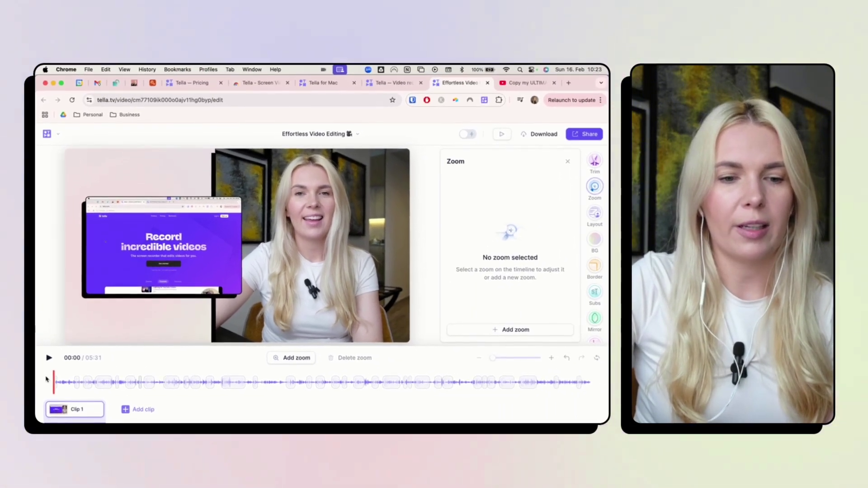
Preview the new zooms, pause on the 00:13 Pricing-page zoom, and increase its scale.
key("space")
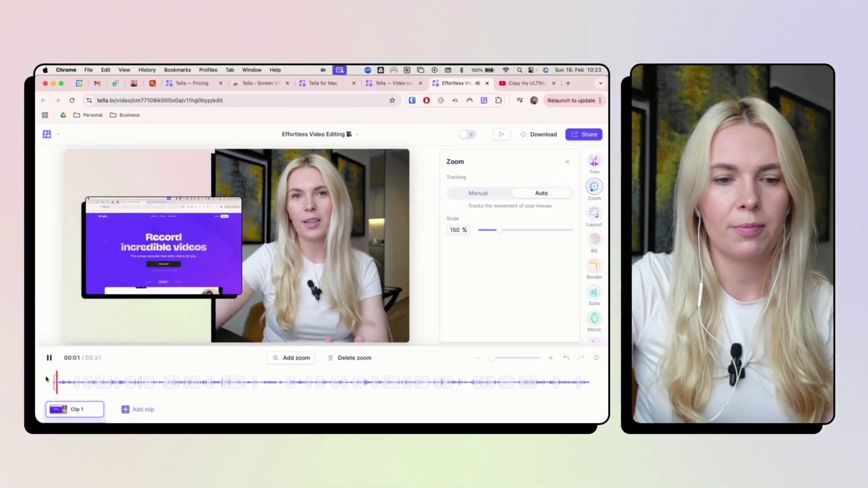
left_click(73, 381)
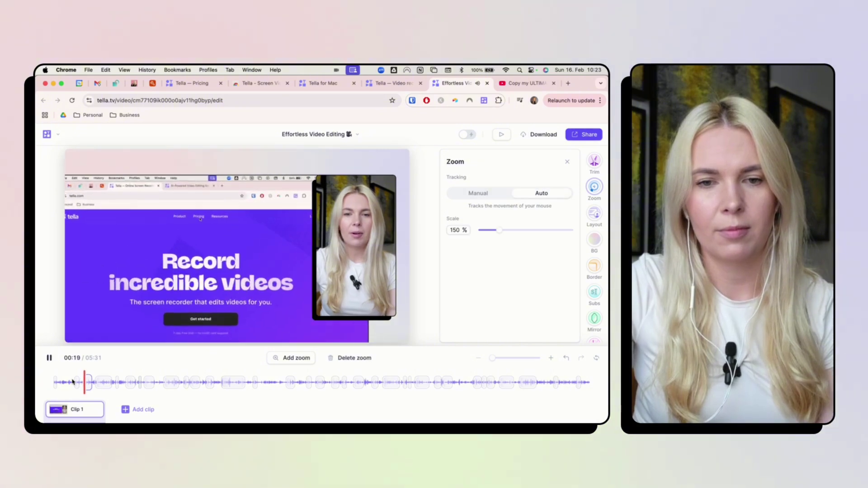
key("space")
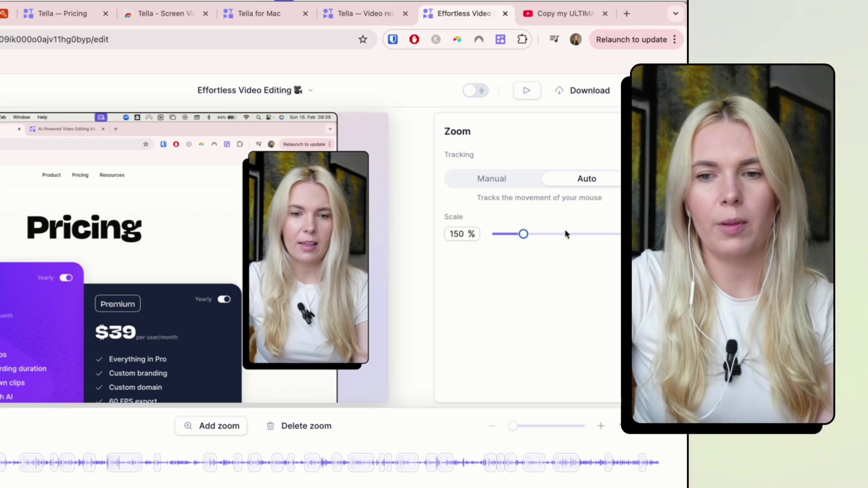
left_click(526, 234)
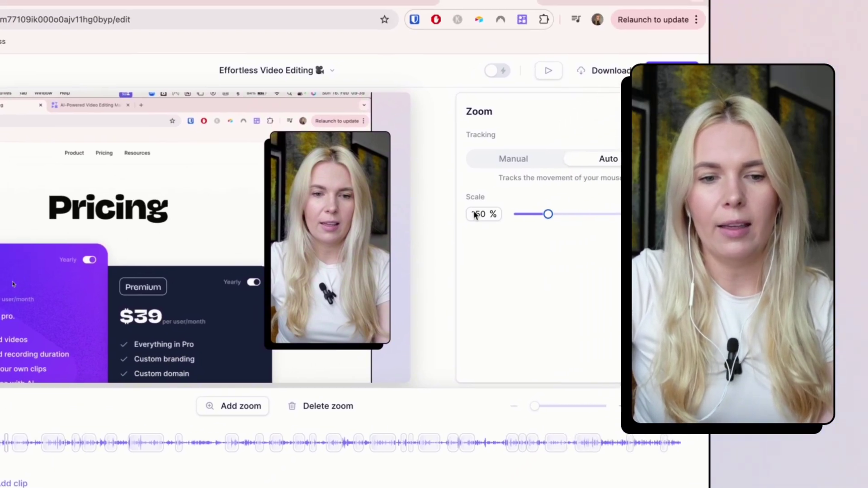
Switch the Pricing-page zoom to Manual tracking, targeting the top-left corner (browser tabs and address bar).
left_click(513, 159)
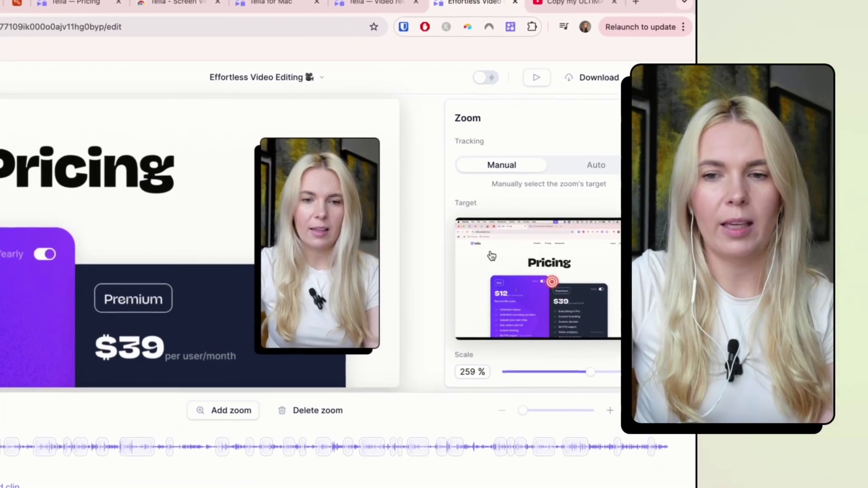
left_click(457, 244)
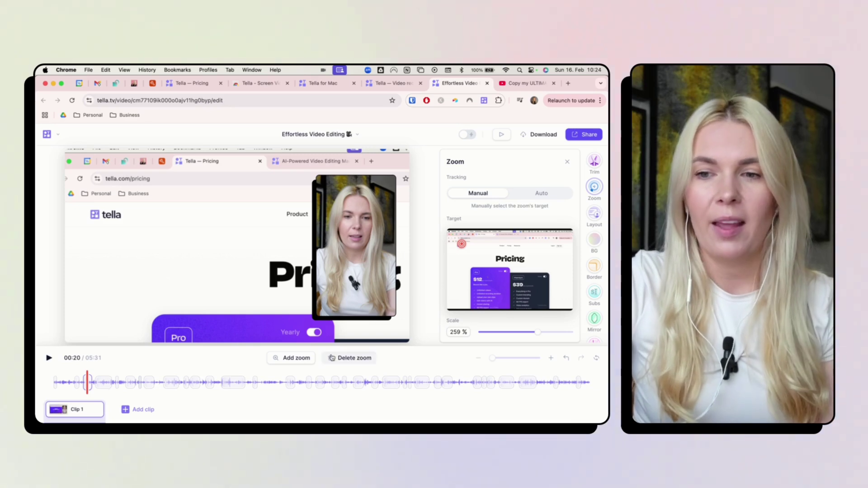
scroll(594, 248, "down", 2)
scroll(594, 248, "up", 2)
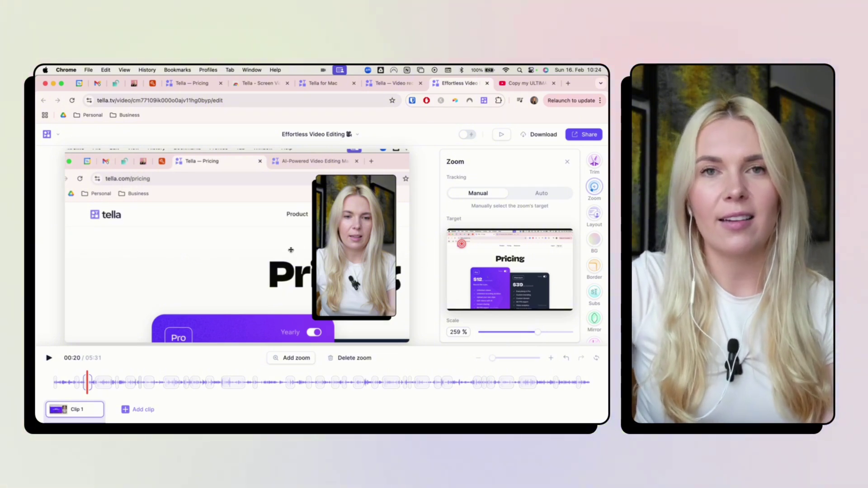
Open the 'Download your video' dialog showing MP4, no subtitles, HD and 30 FPS.
left_click(539, 134)
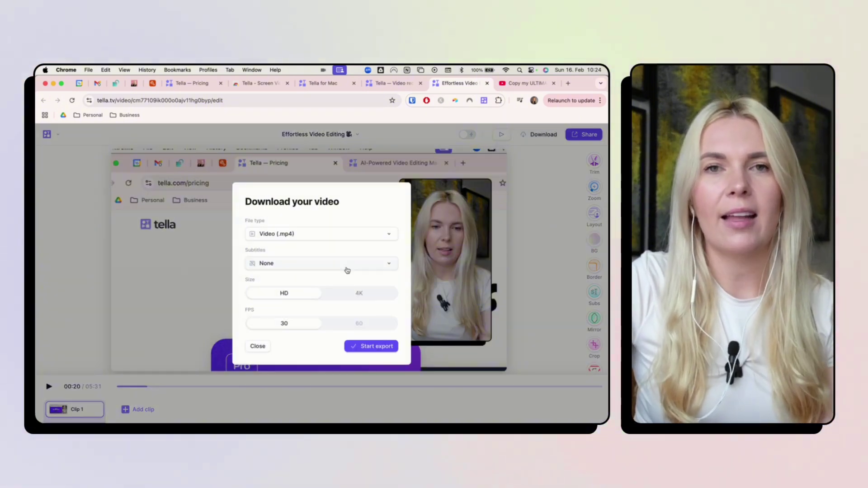